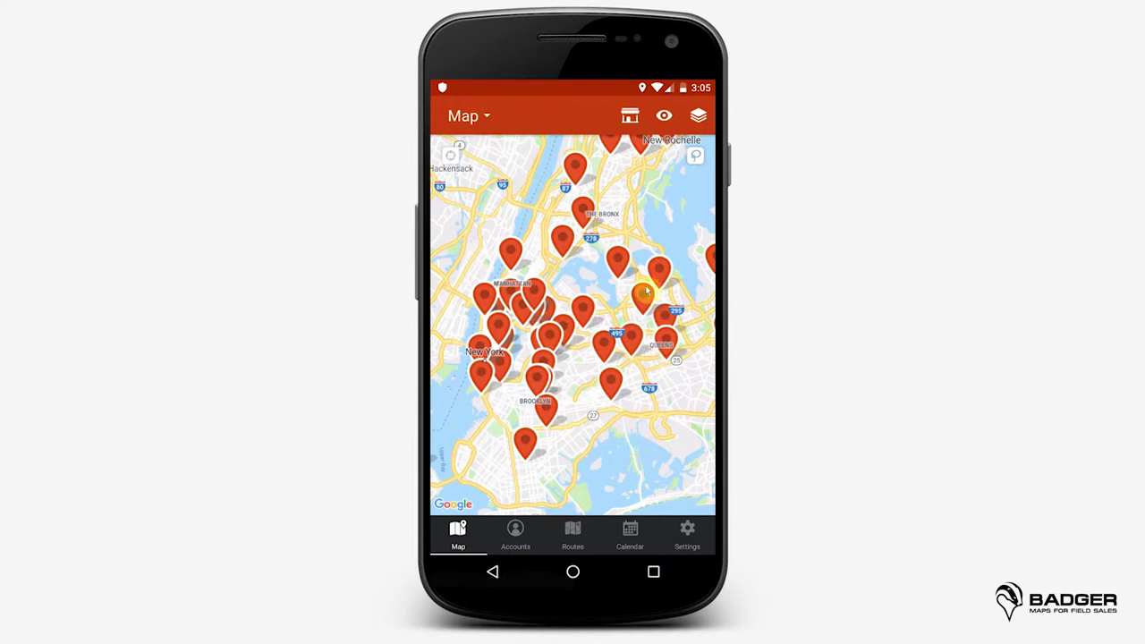
Open the map's Visualize options on the Colorize tab
click(665, 116)
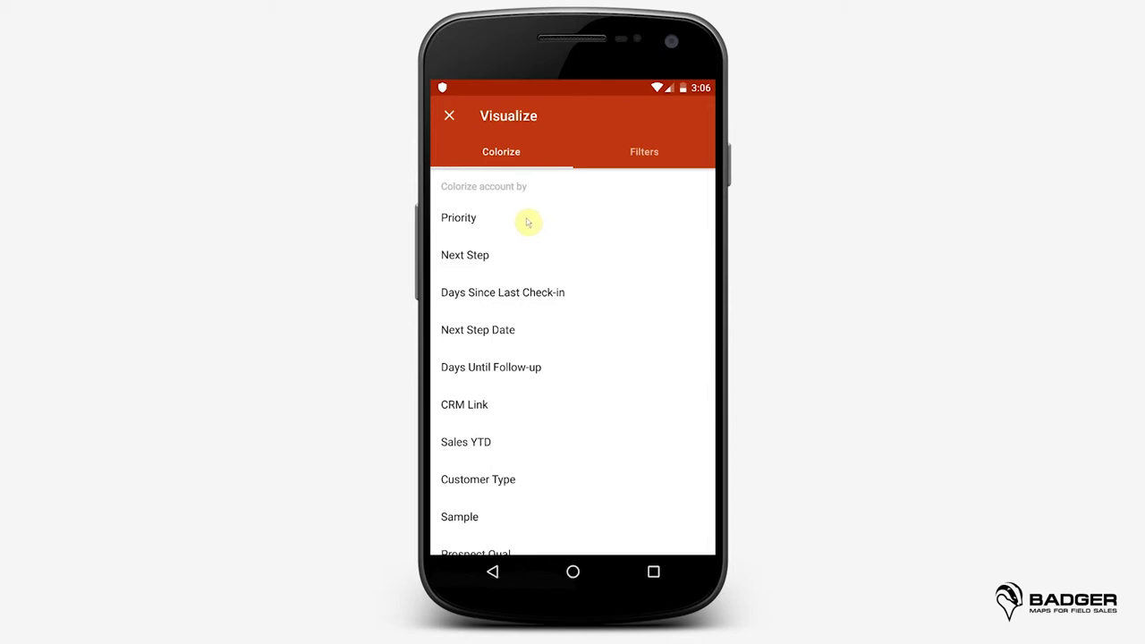
Colourize pins by Priority, hide the map legend, and show the Visualize Filters list
click(525, 220)
click(449, 116)
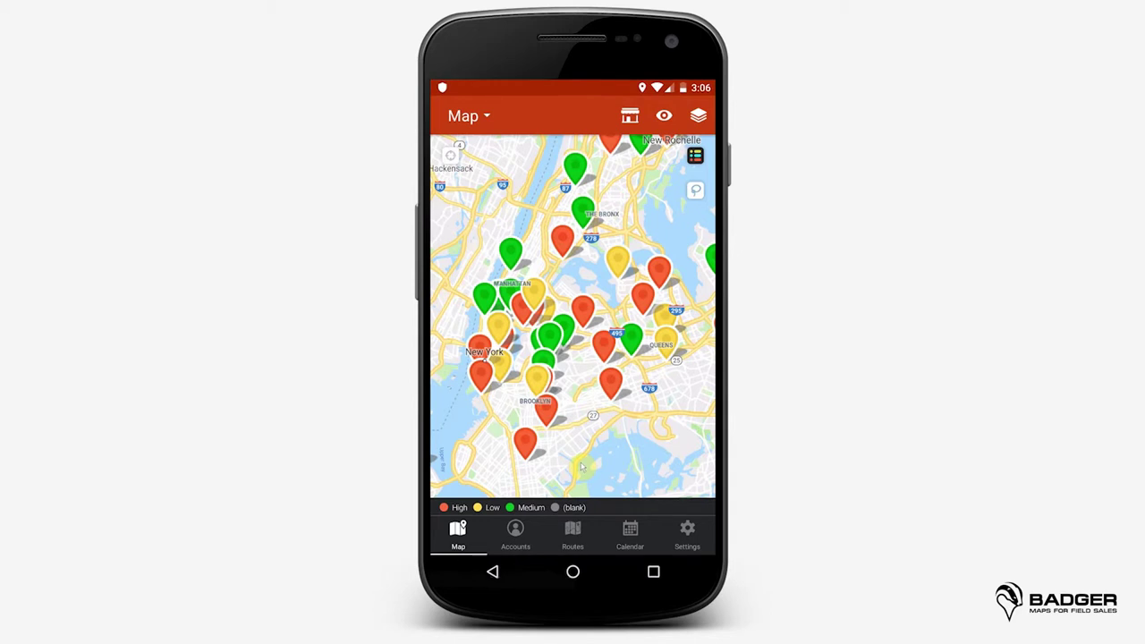
click(696, 158)
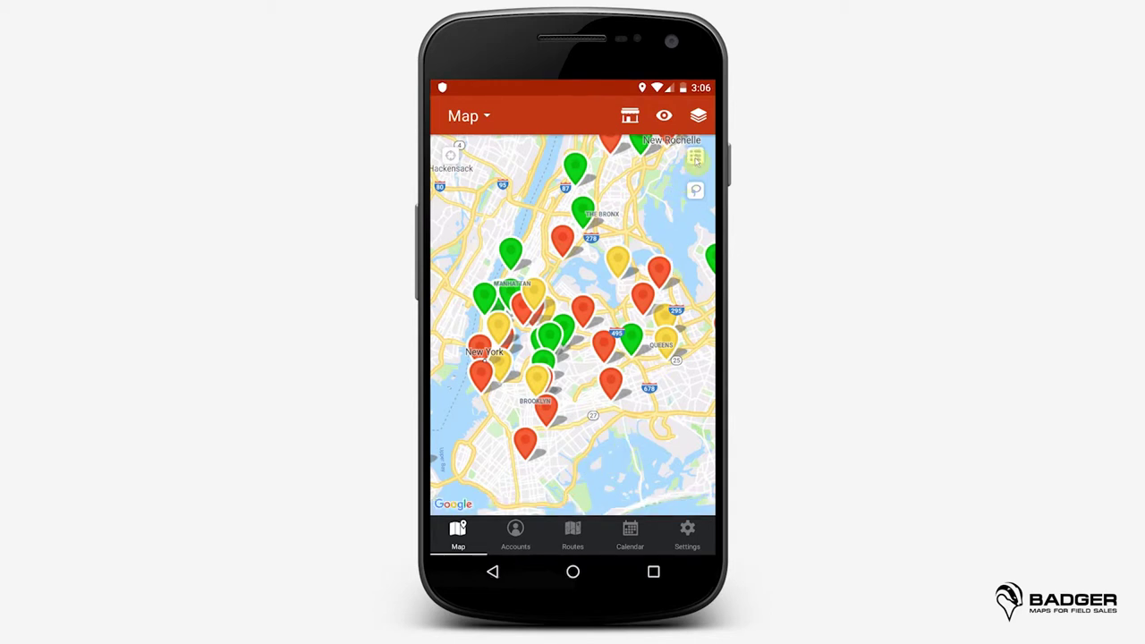
click(664, 116)
click(637, 152)
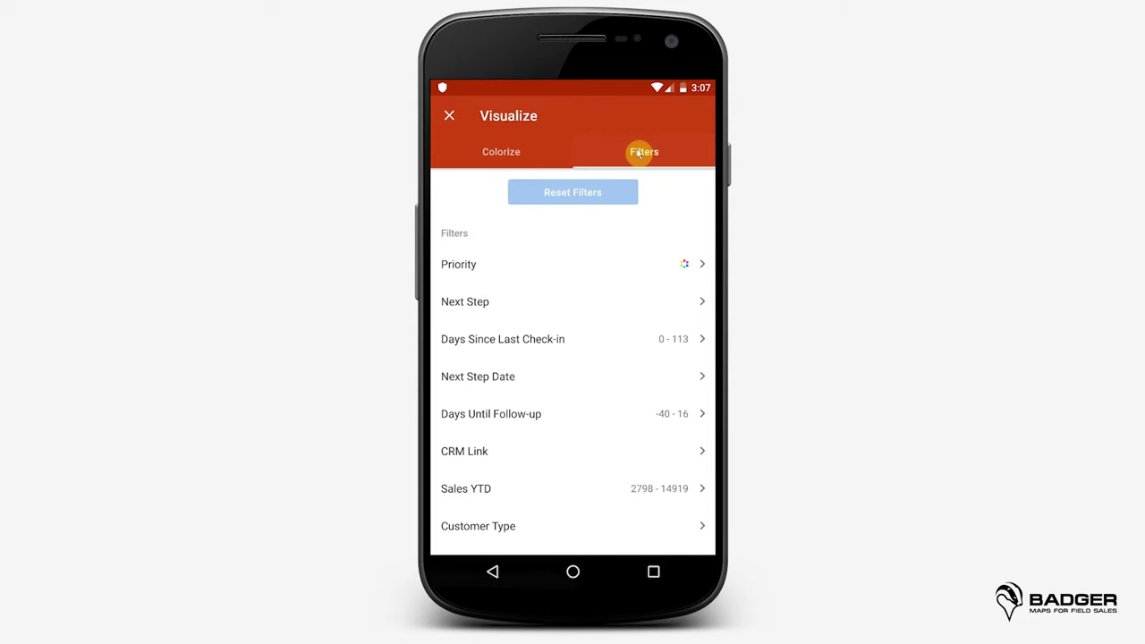
Filter the map to High priority only by switching off Medium and Low
click(634, 267)
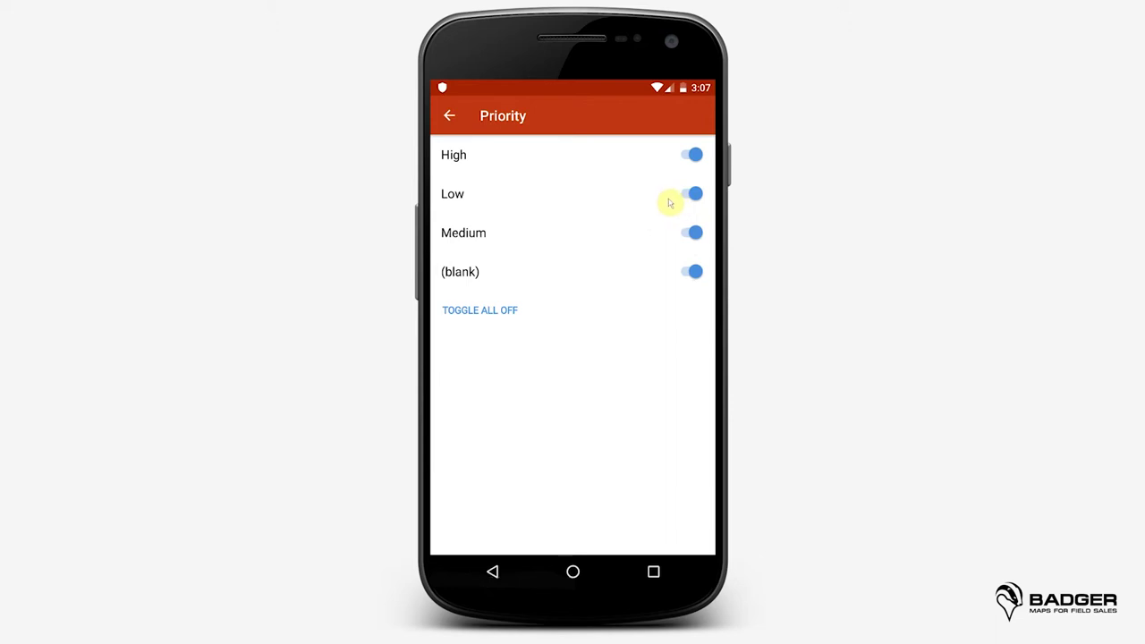
click(686, 232)
click(686, 196)
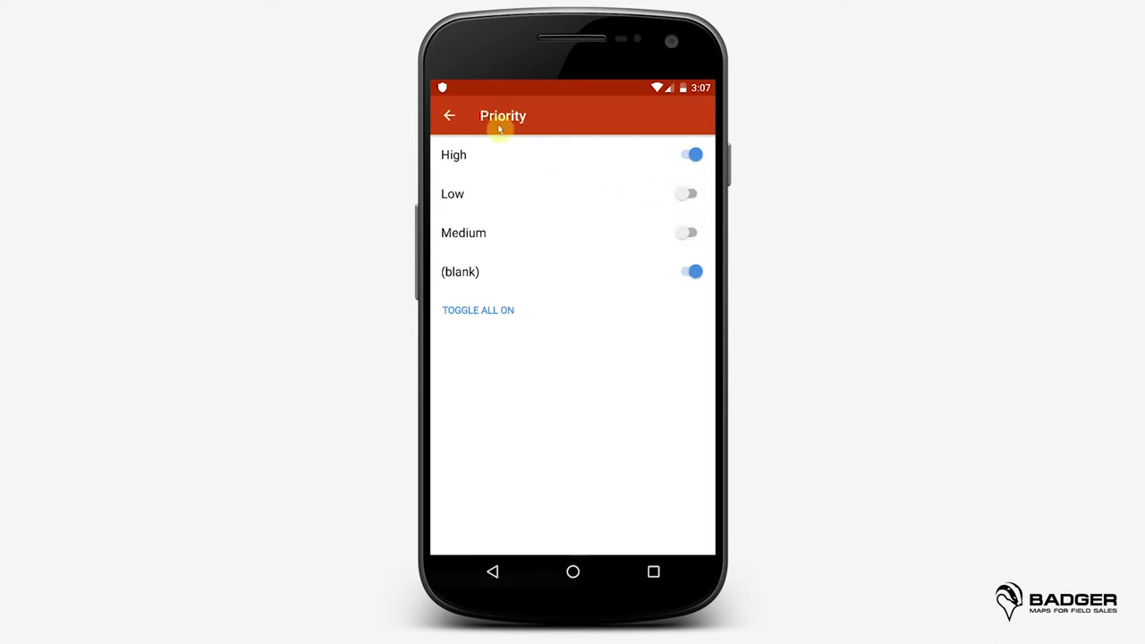
click(448, 116)
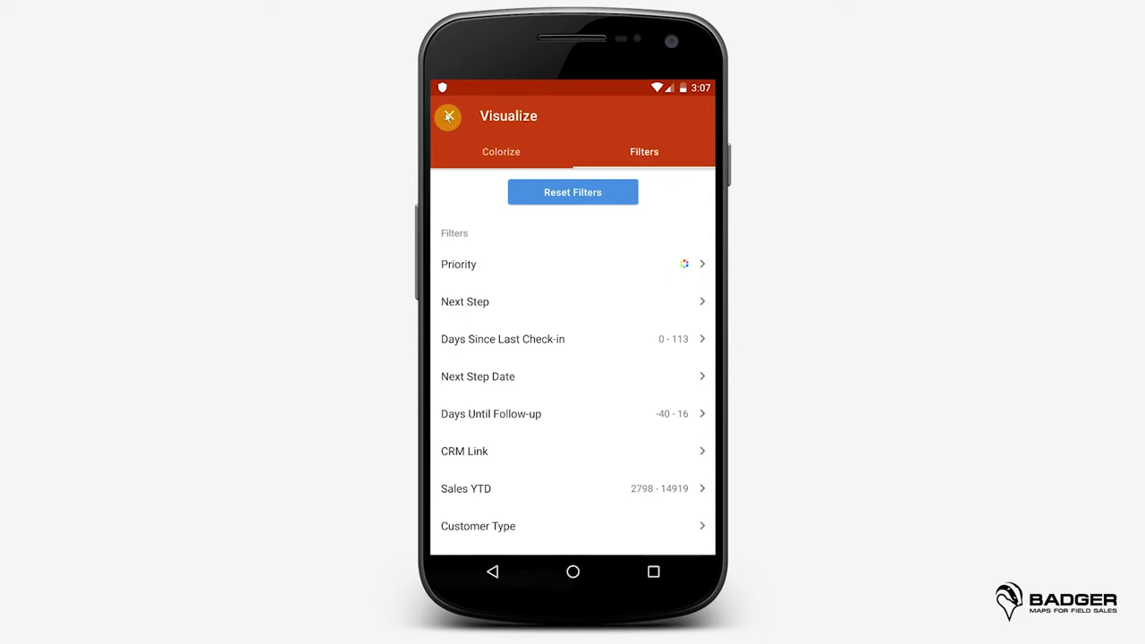
key(Escape)
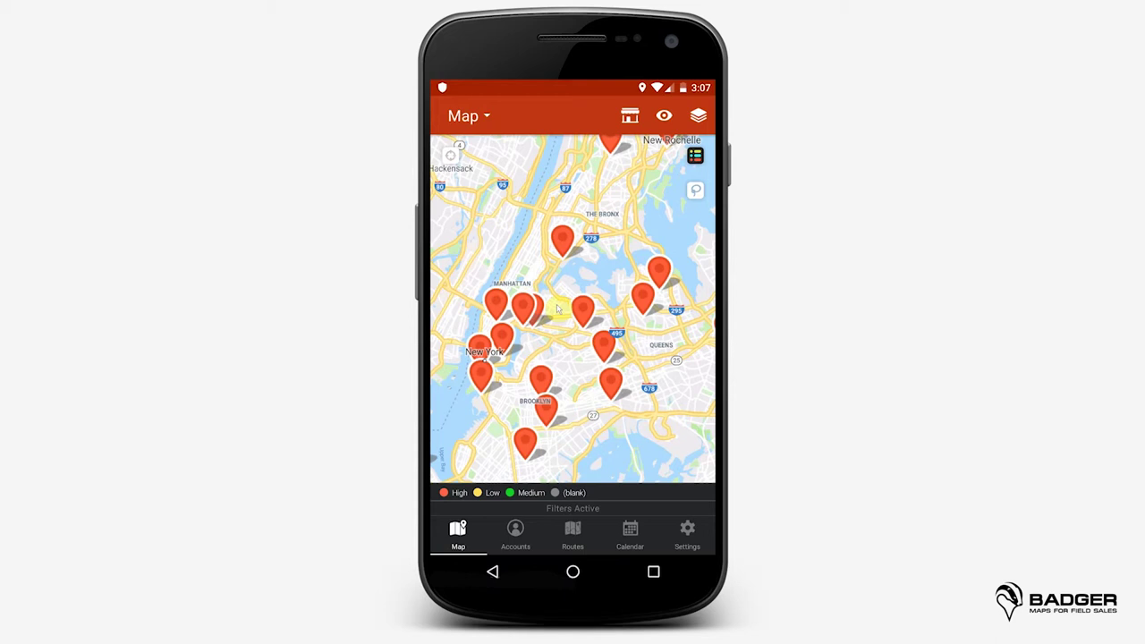
click(664, 116)
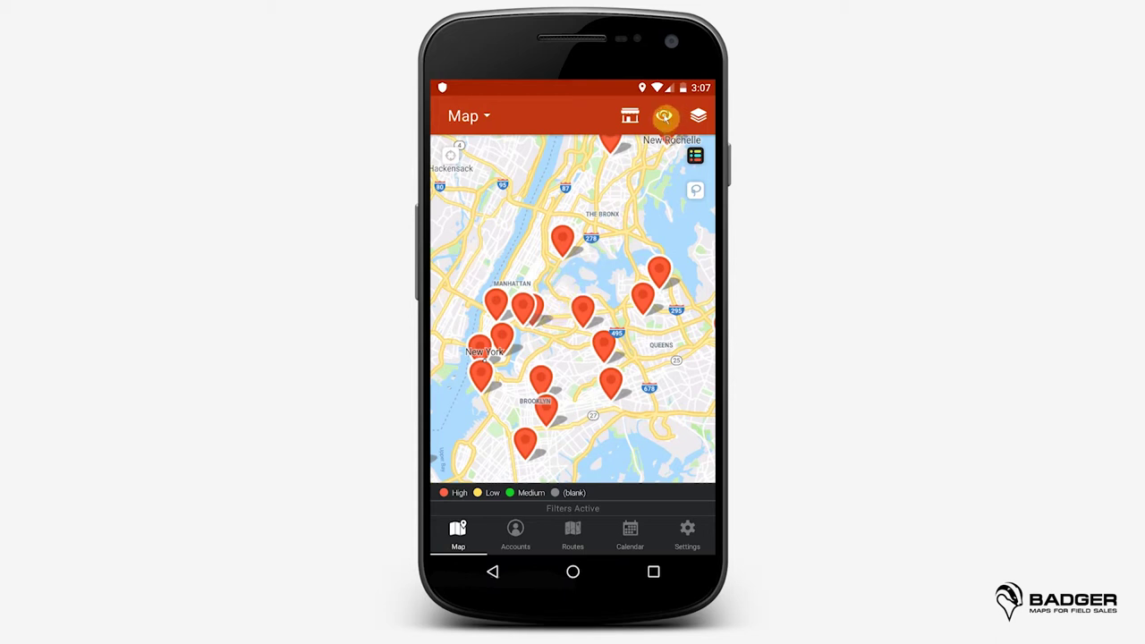
Filter out accounts whose Next Step is phone call or send an email
click(640, 152)
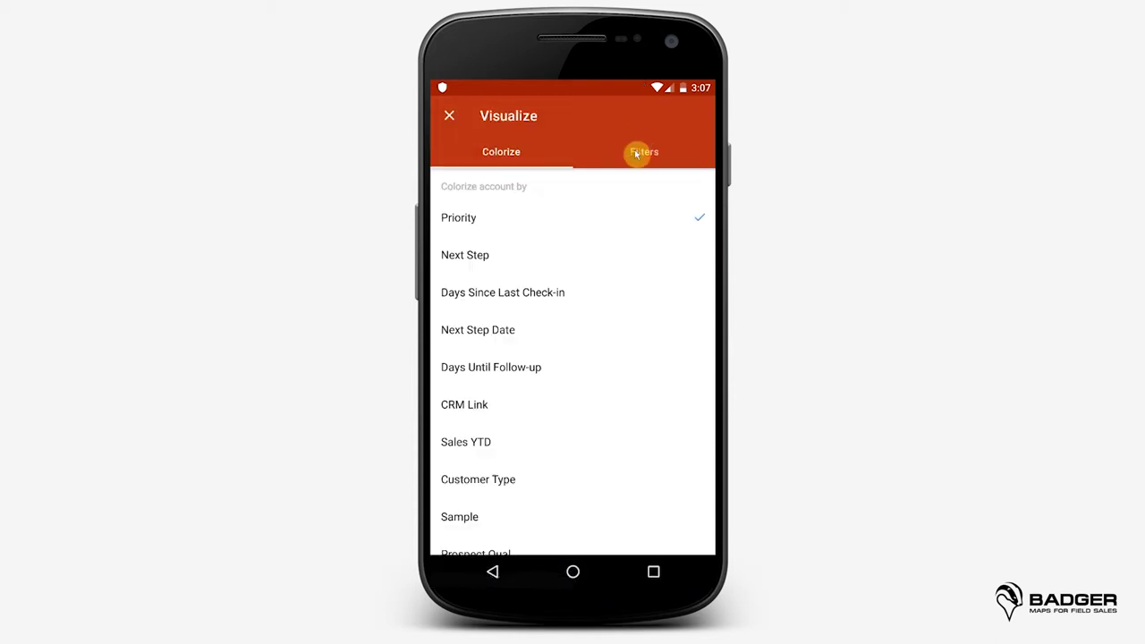
click(499, 306)
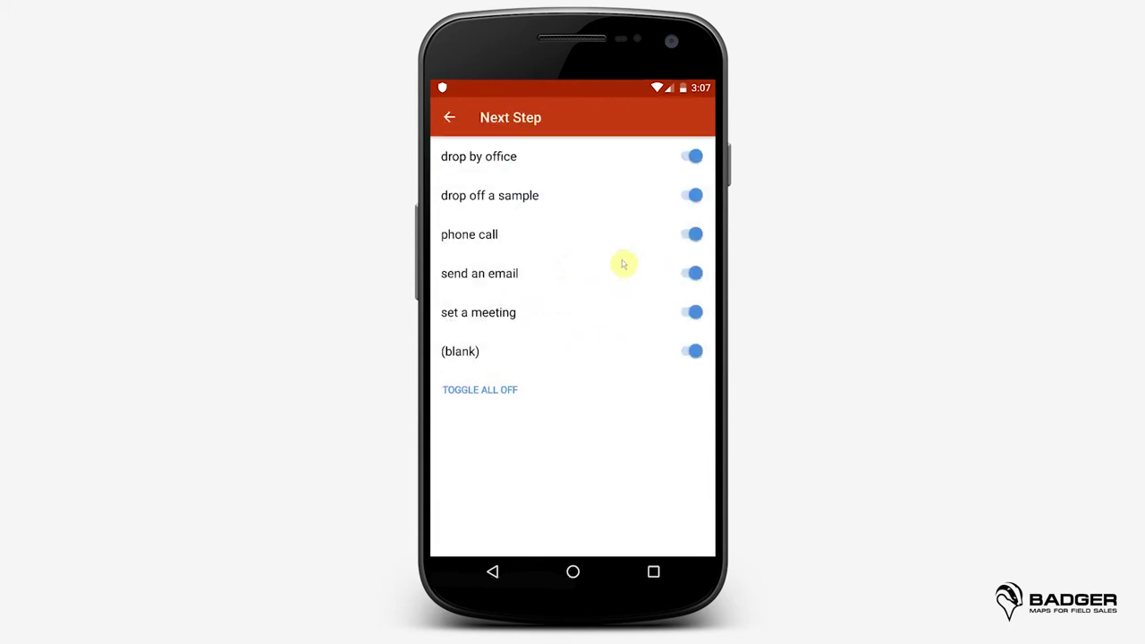
click(679, 236)
click(690, 271)
click(449, 116)
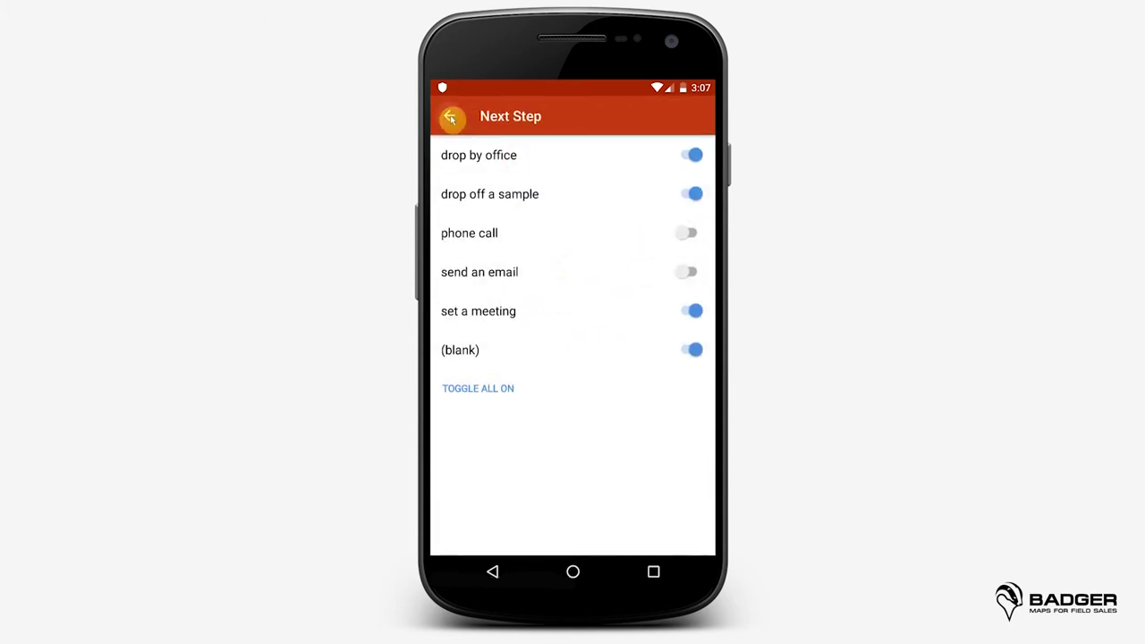
click(449, 115)
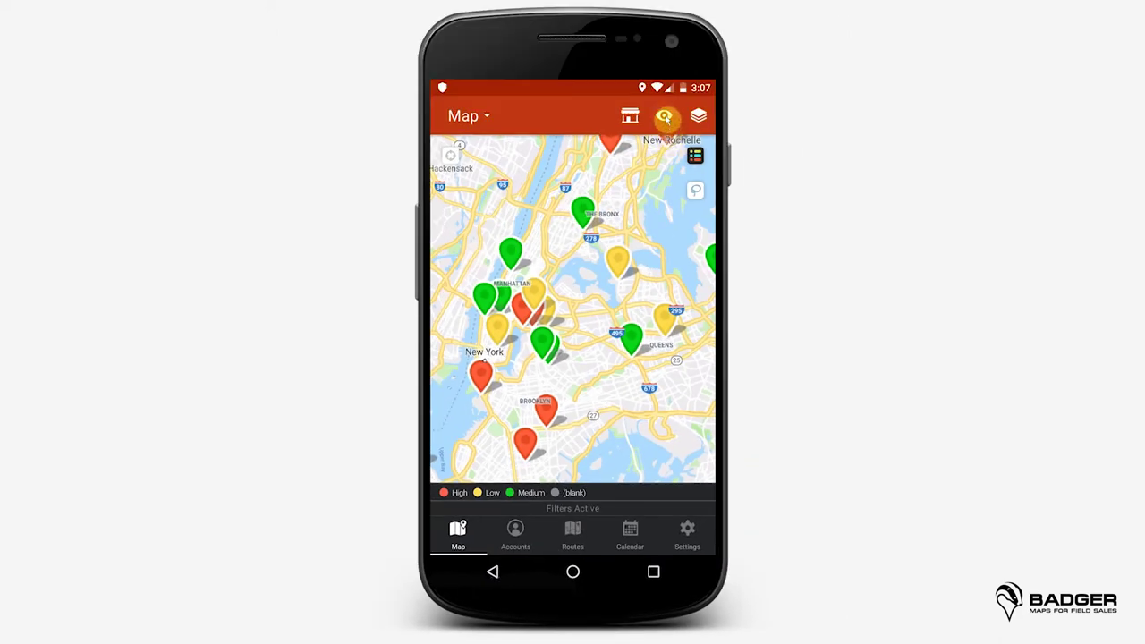
click(665, 118)
Reset all filters and colourize pins by Days Since Last Check-in
click(642, 158)
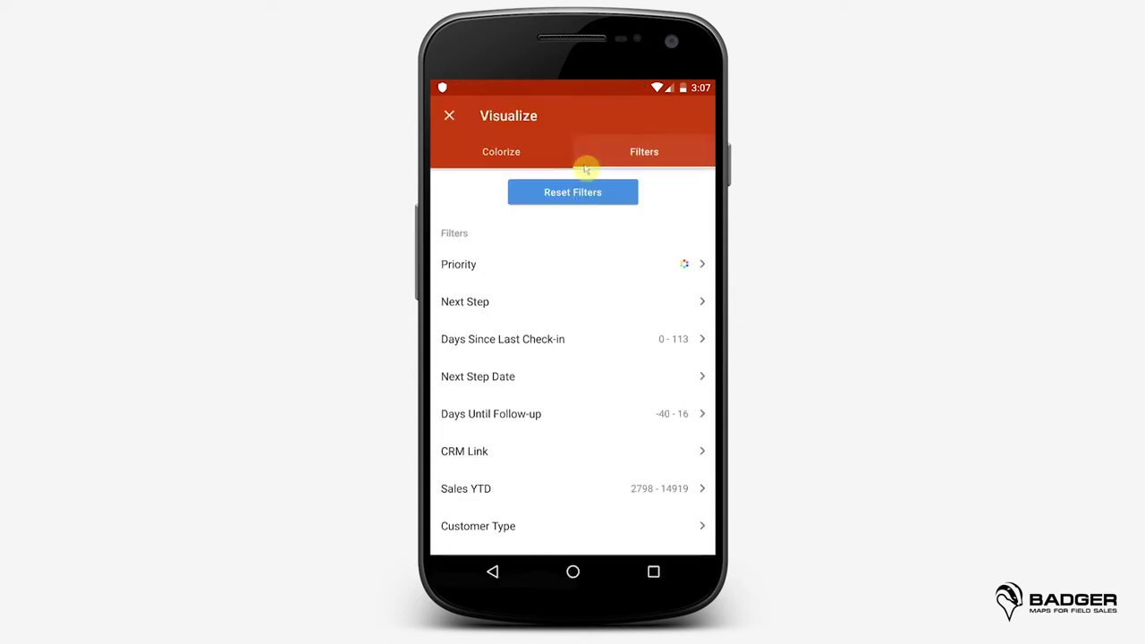
click(574, 191)
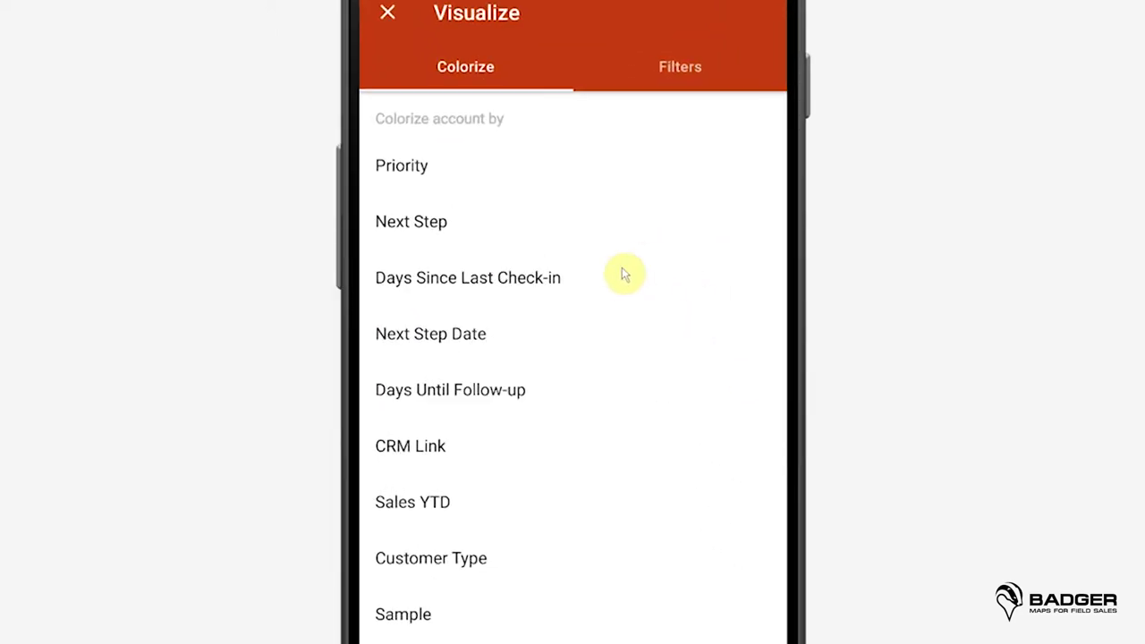
click(600, 292)
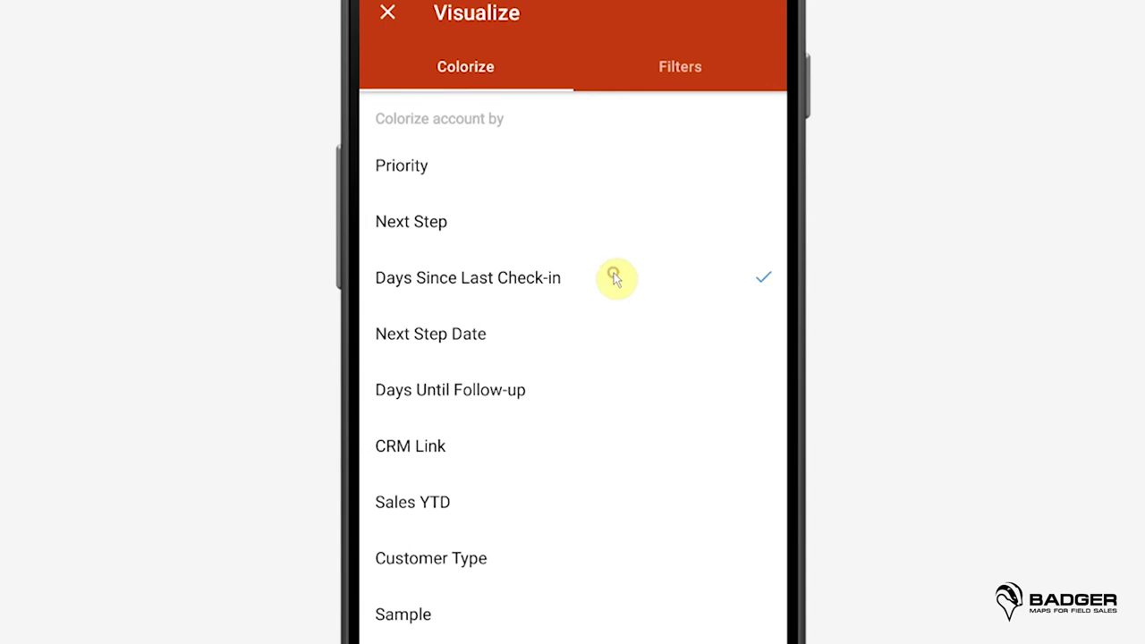
click(653, 398)
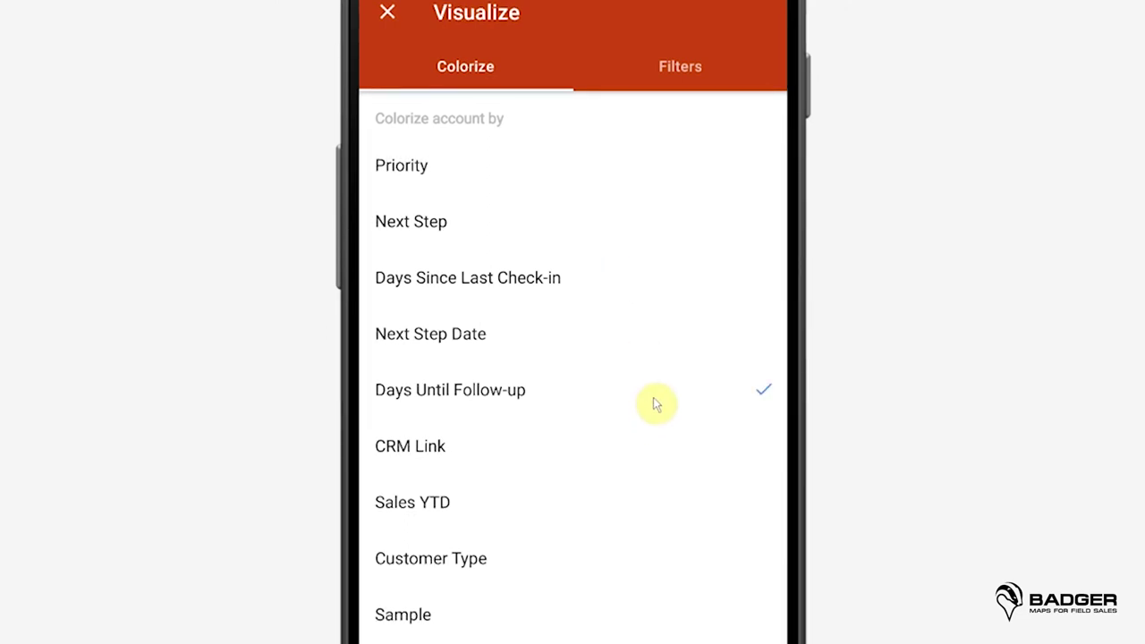
click(600, 276)
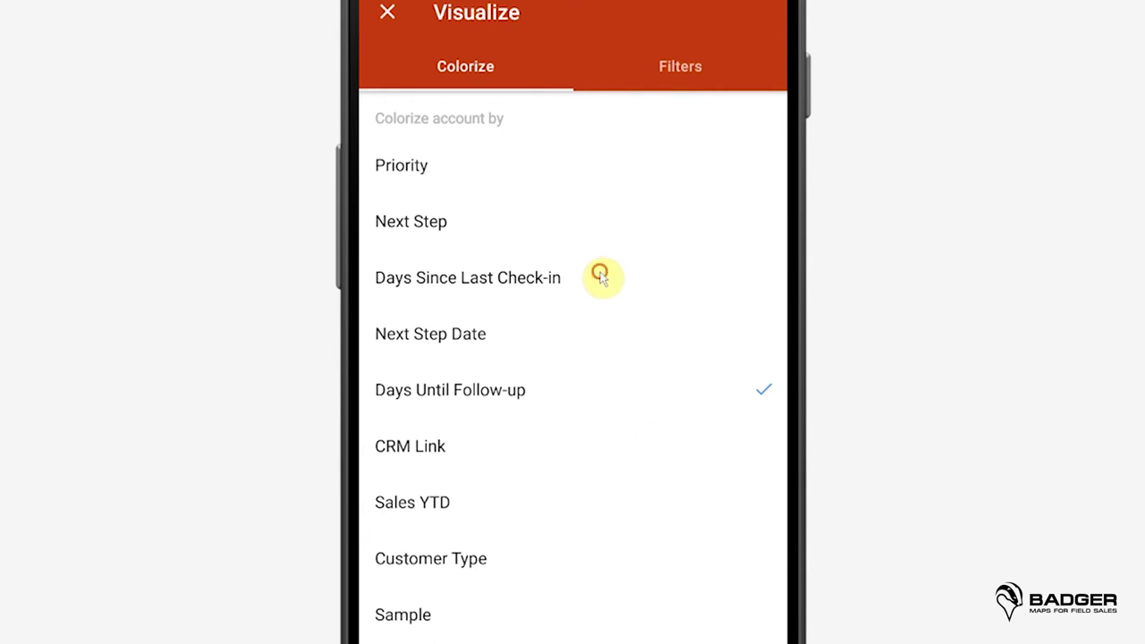
click(397, 21)
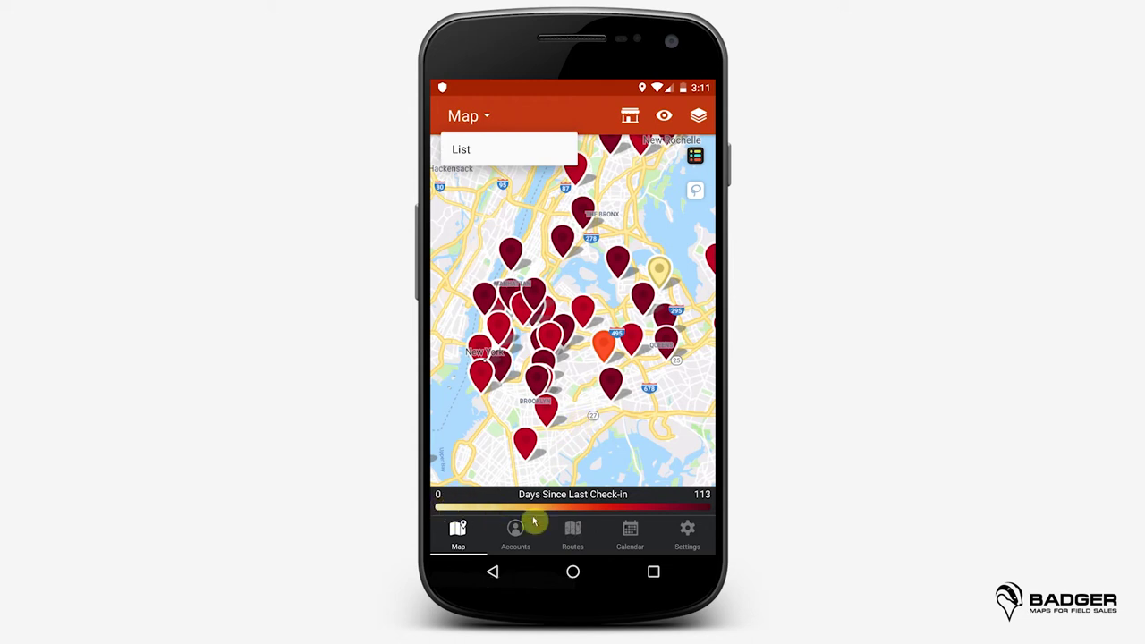
Shade pins by Days Until Follow-up and drag the range slider's lower limit
click(674, 444)
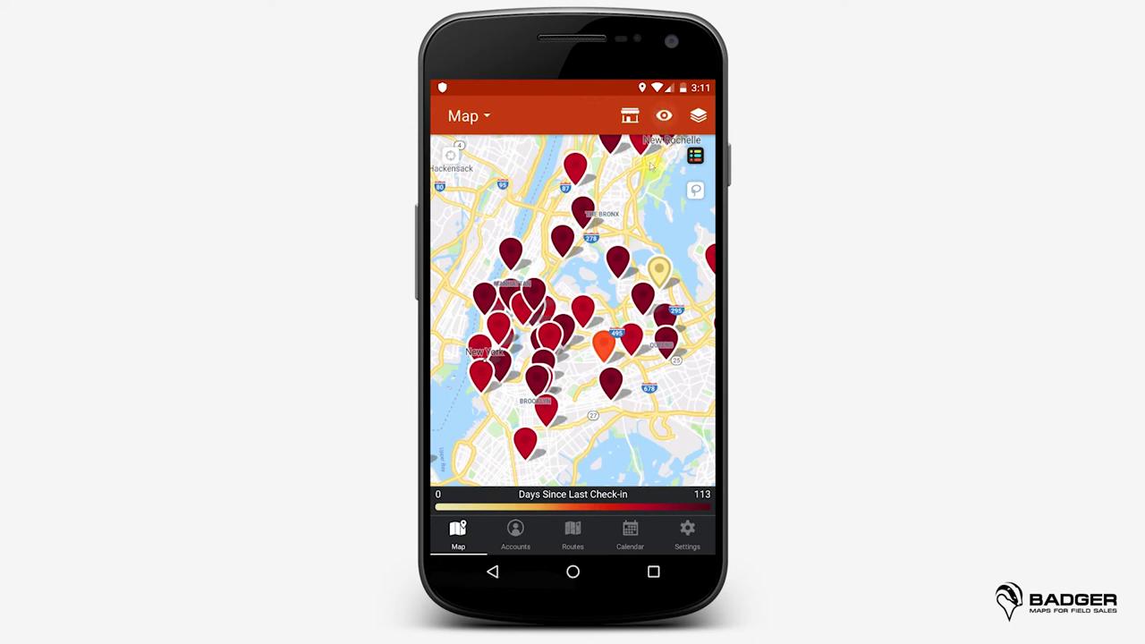
click(664, 115)
click(593, 370)
click(449, 116)
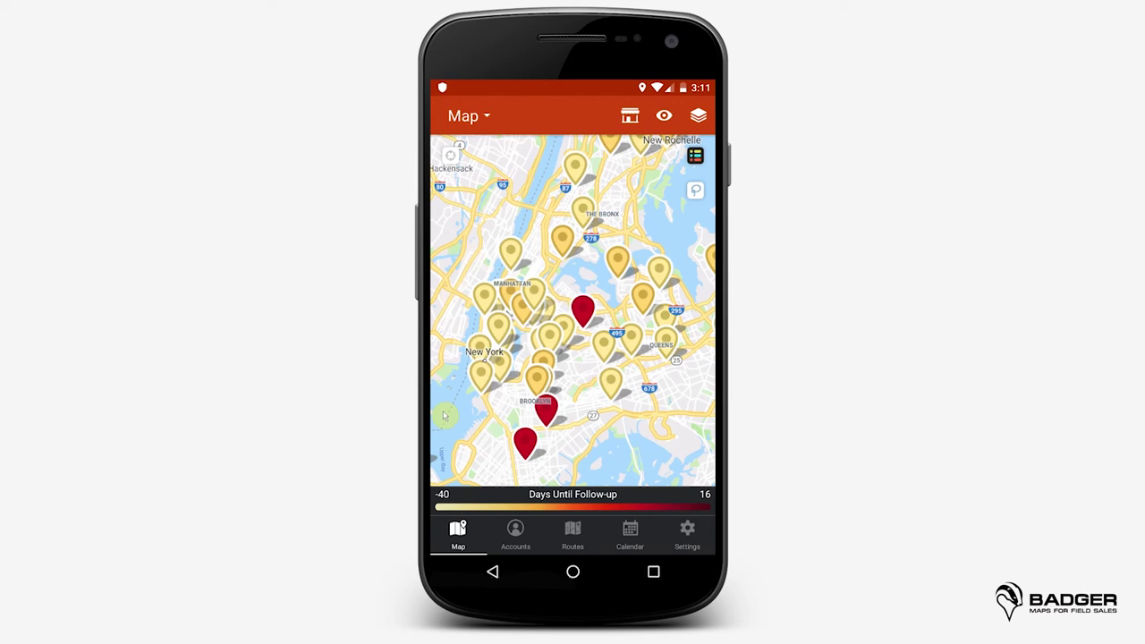
click(440, 508)
drag(440, 508, 691, 487)
Open the second sample account's edit form and Priority choices, then leave without saving
click(512, 528)
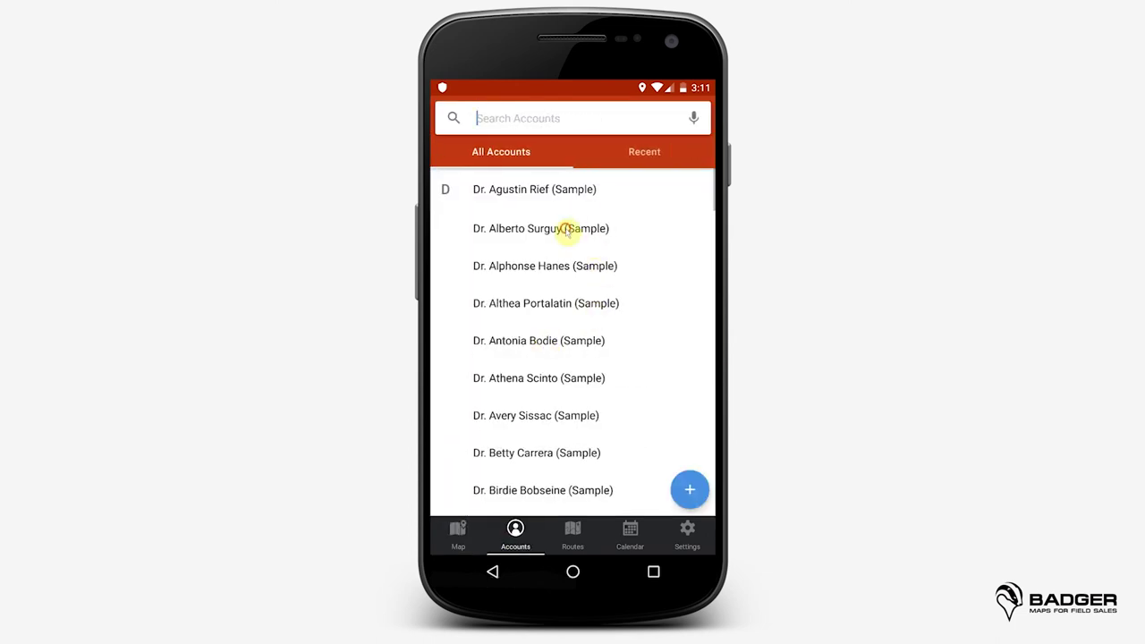
click(567, 229)
click(695, 117)
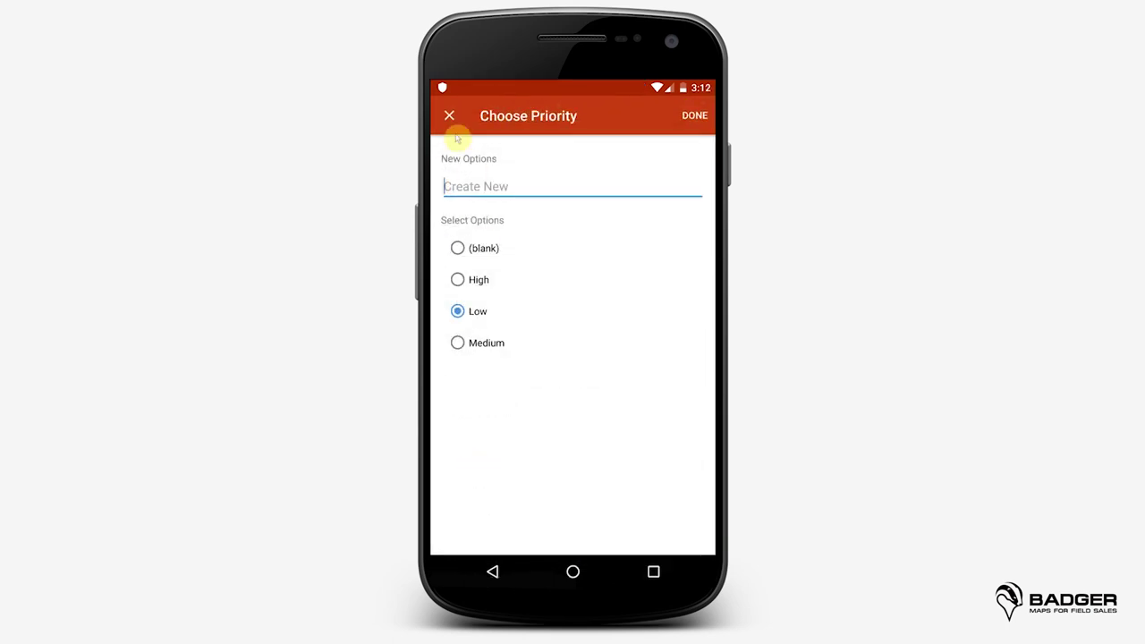
click(448, 115)
click(449, 116)
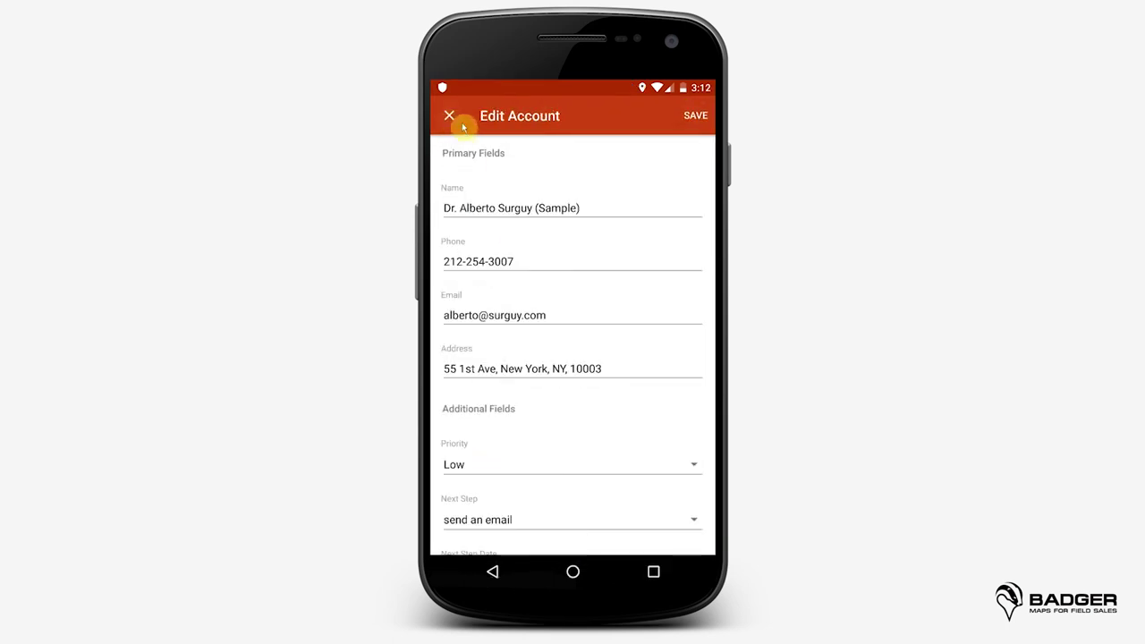
click(448, 115)
Lasso seven account pins on the map and bulk edit them
click(460, 528)
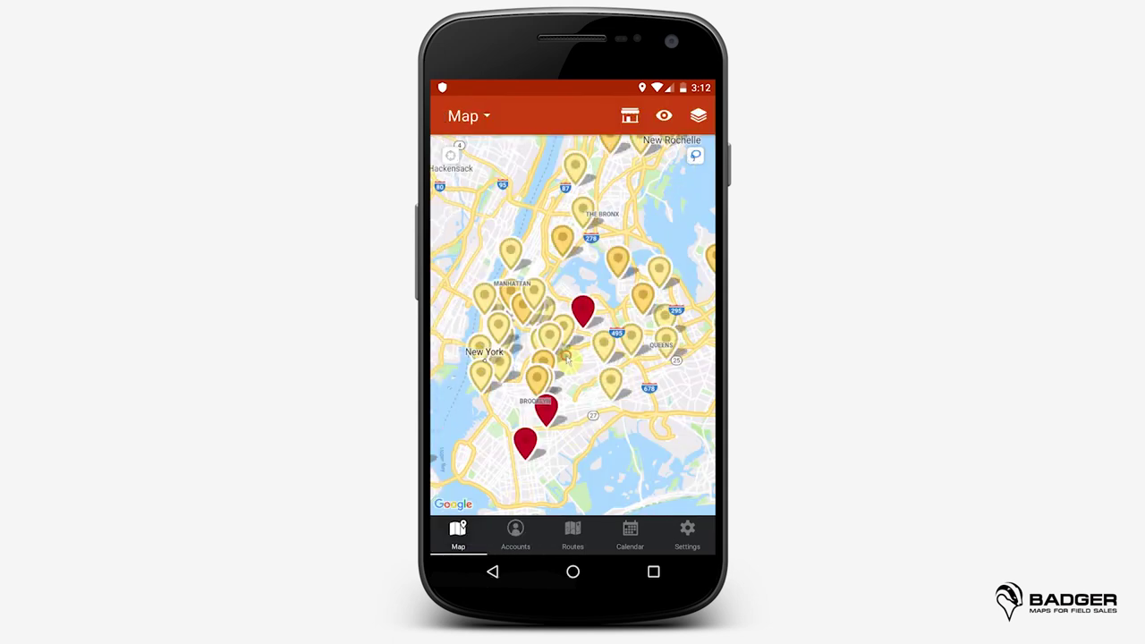
drag(559, 353, 552, 339)
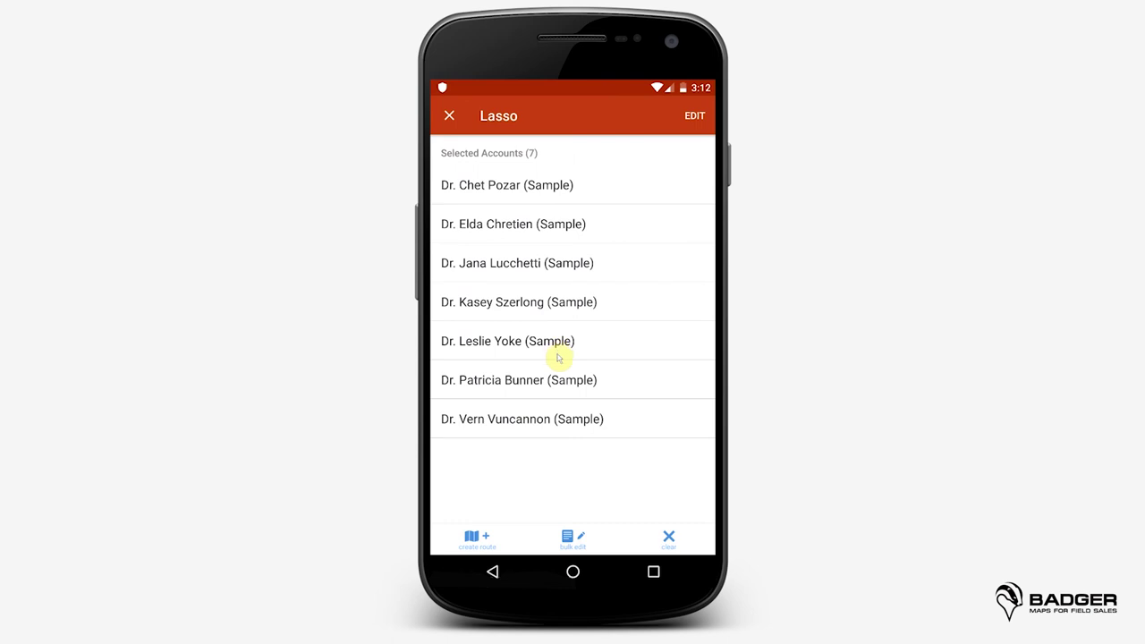
click(572, 535)
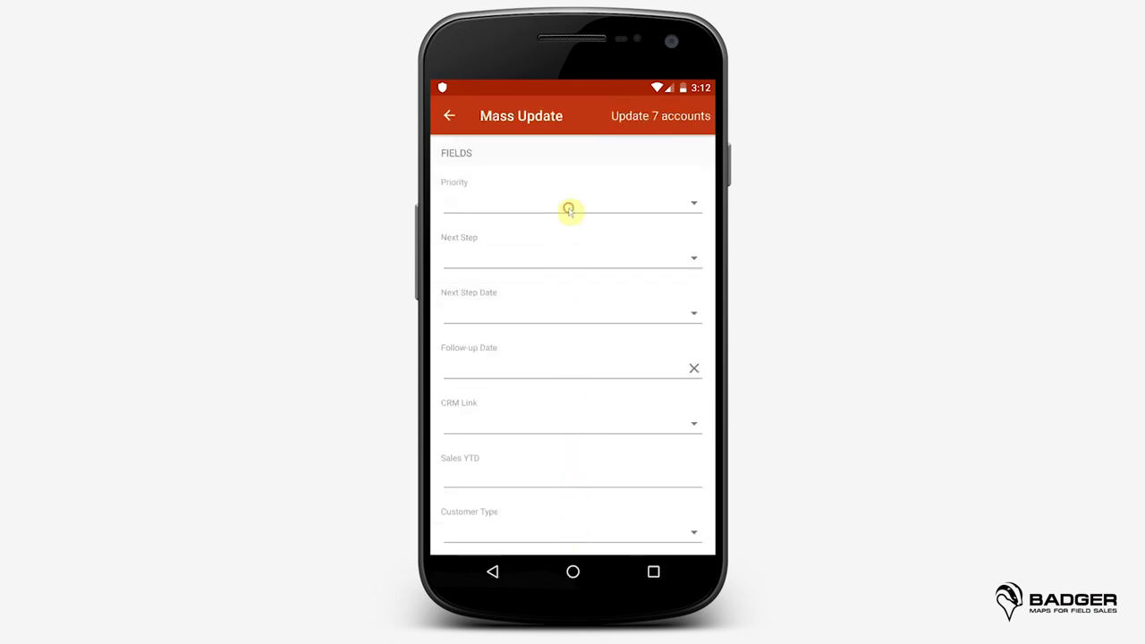